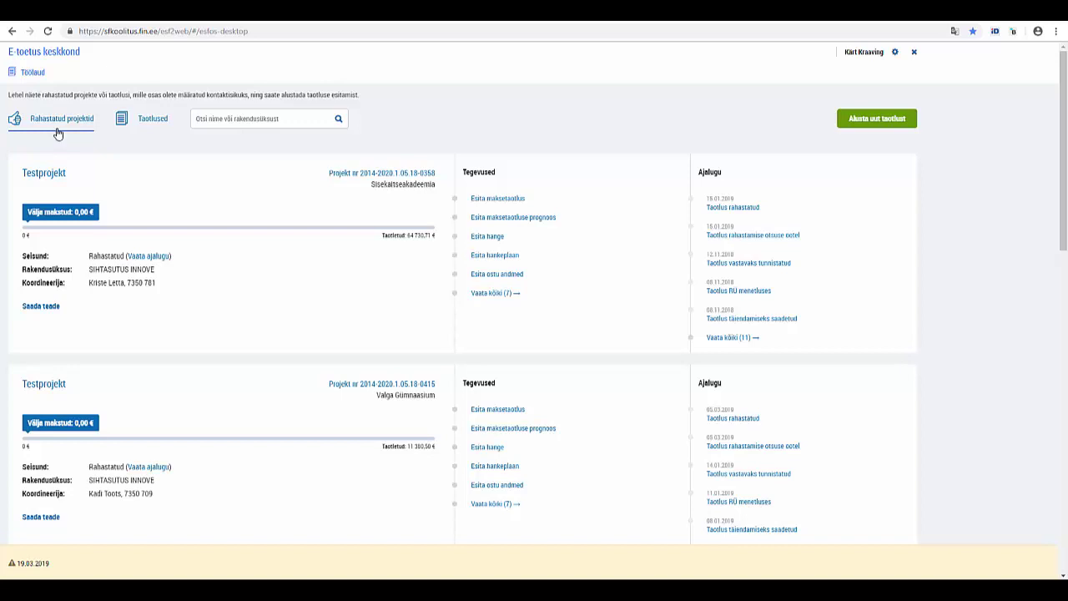
# - Look through the list of funded projects, loading the additional entries at its end, and return to its beginning
pyautogui.scroll(-8, 58, 134)
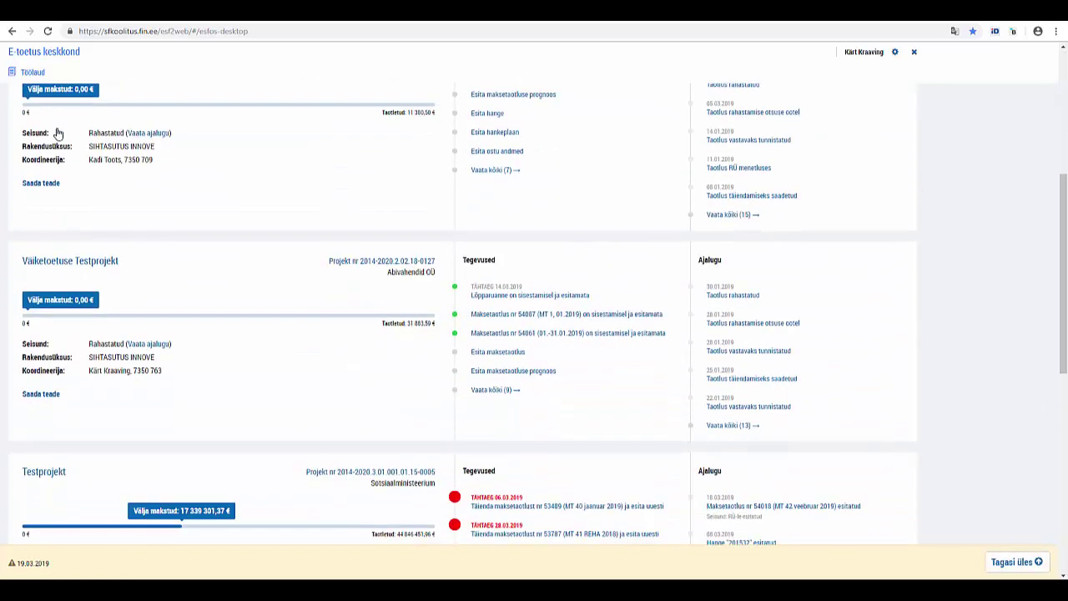
pyautogui.scroll(-2, 58, 133)
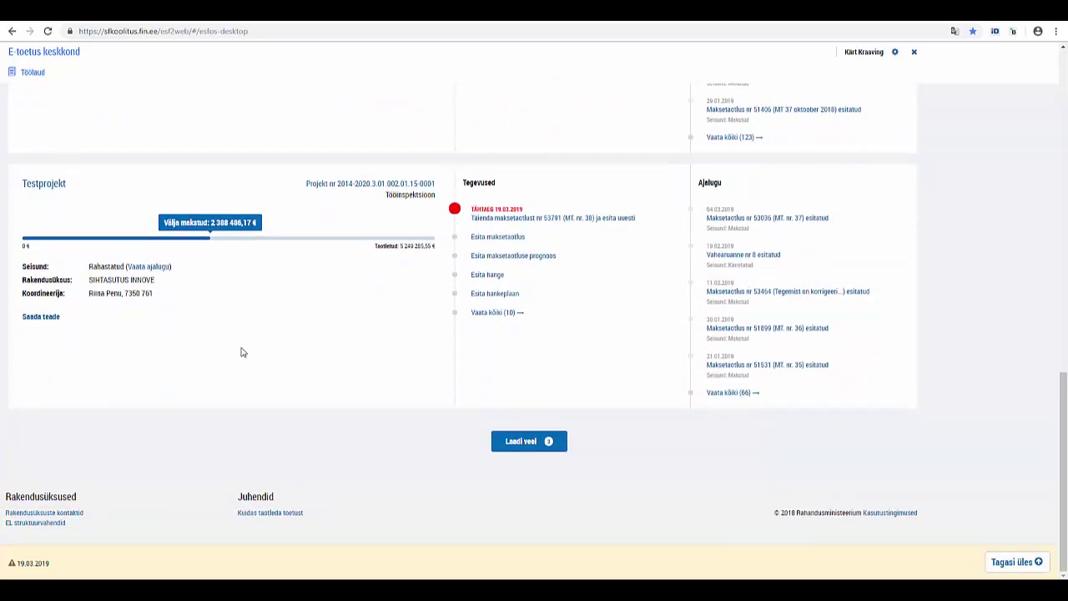
pyautogui.click(528, 442)
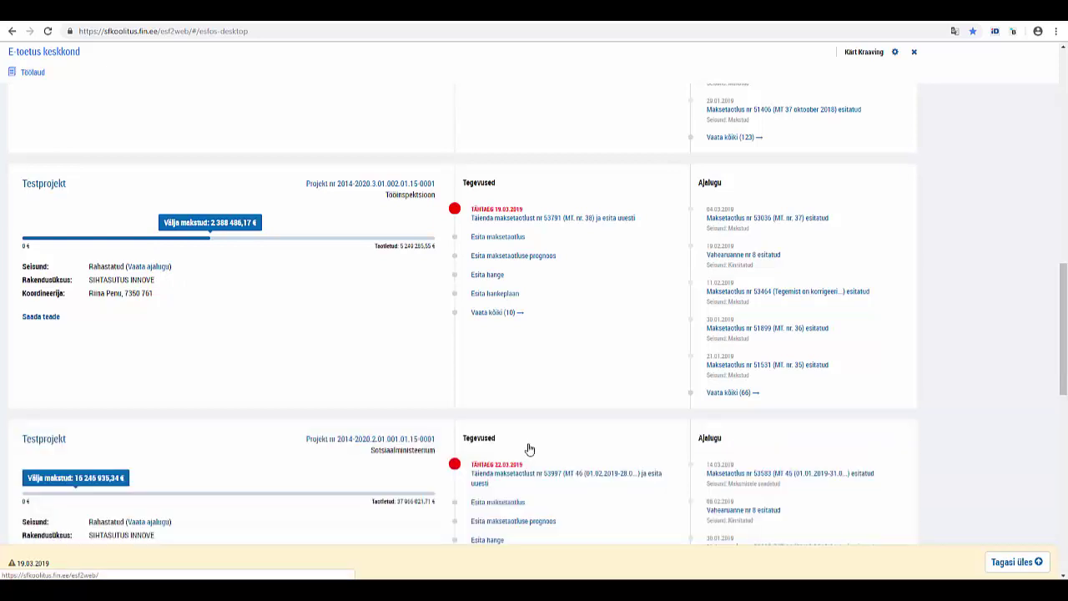
pyautogui.scroll(15, 528, 449)
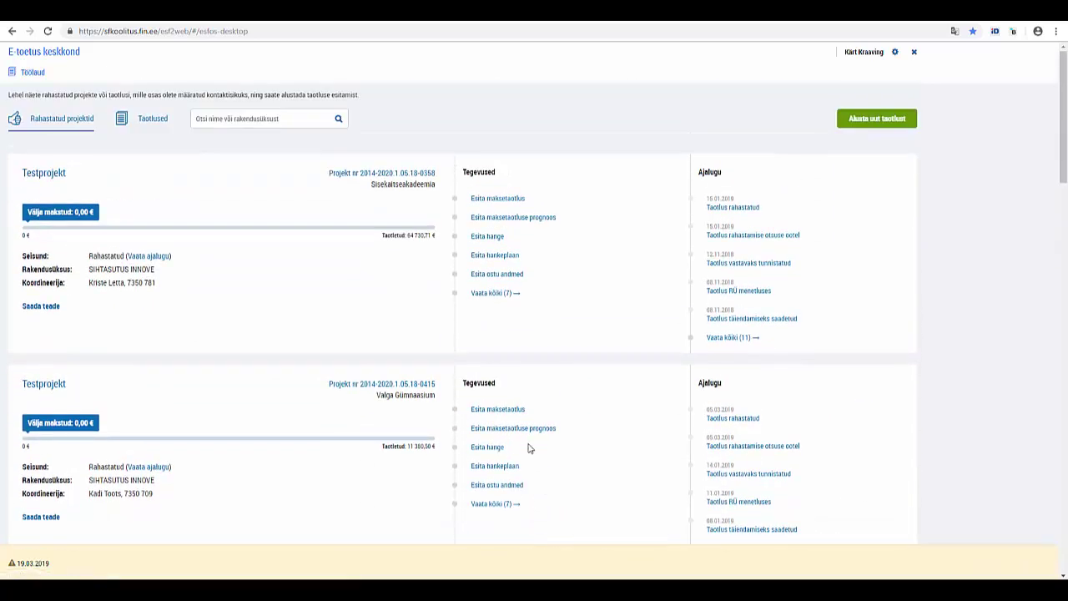
# - Start a new application for the Sihtasutus Innove call "1.4.2 ATV Kaasava hariduse põhimõtete rakendamine üldhariduskoolides perioodil 2014-2020"
pyautogui.click(143, 123)
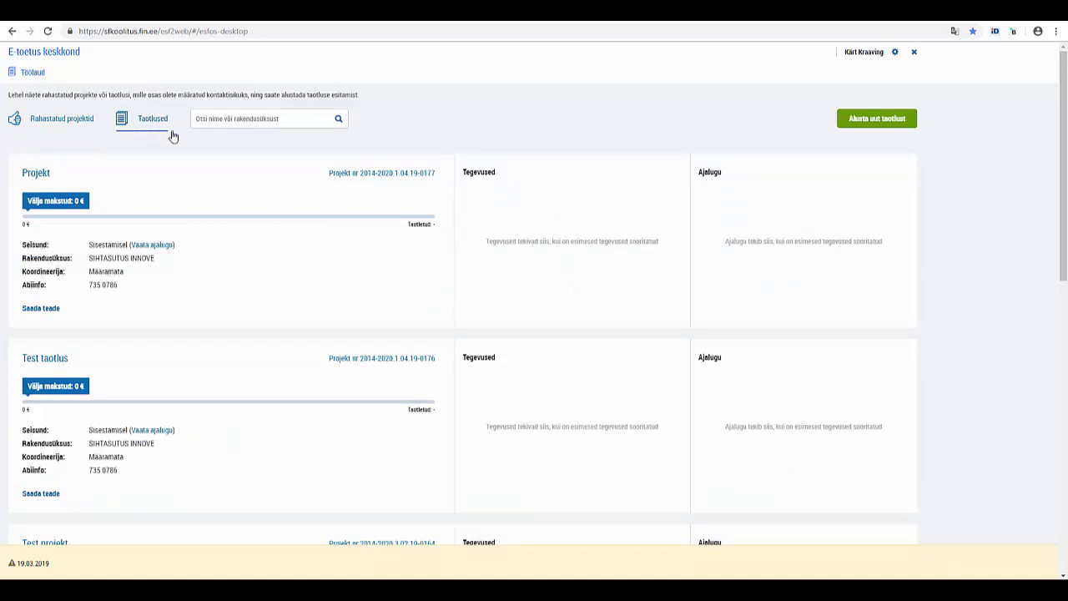
pyautogui.click(879, 124)
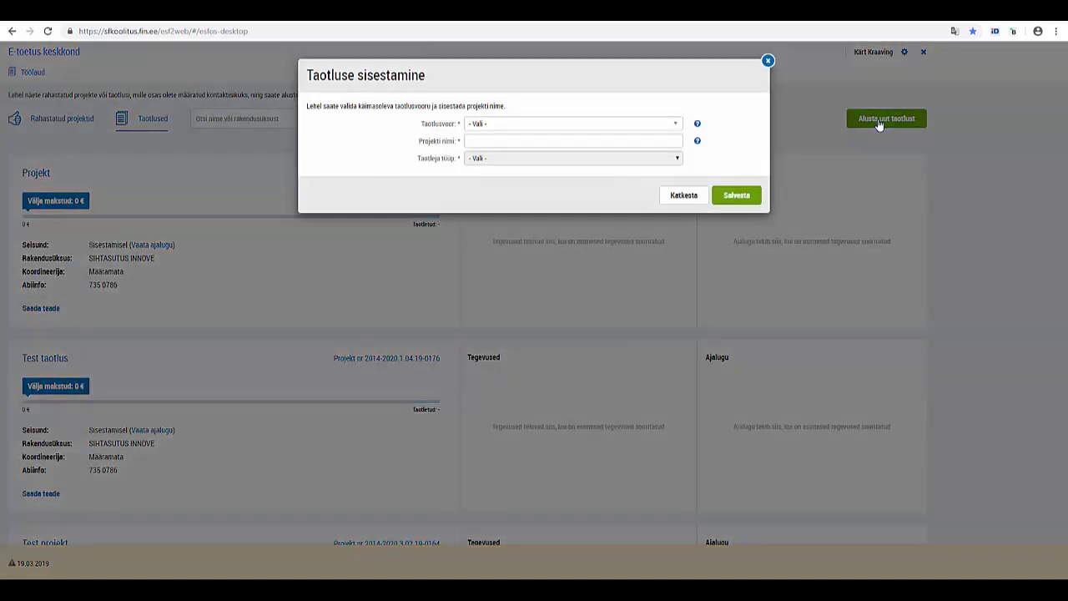
pyautogui.click(549, 126)
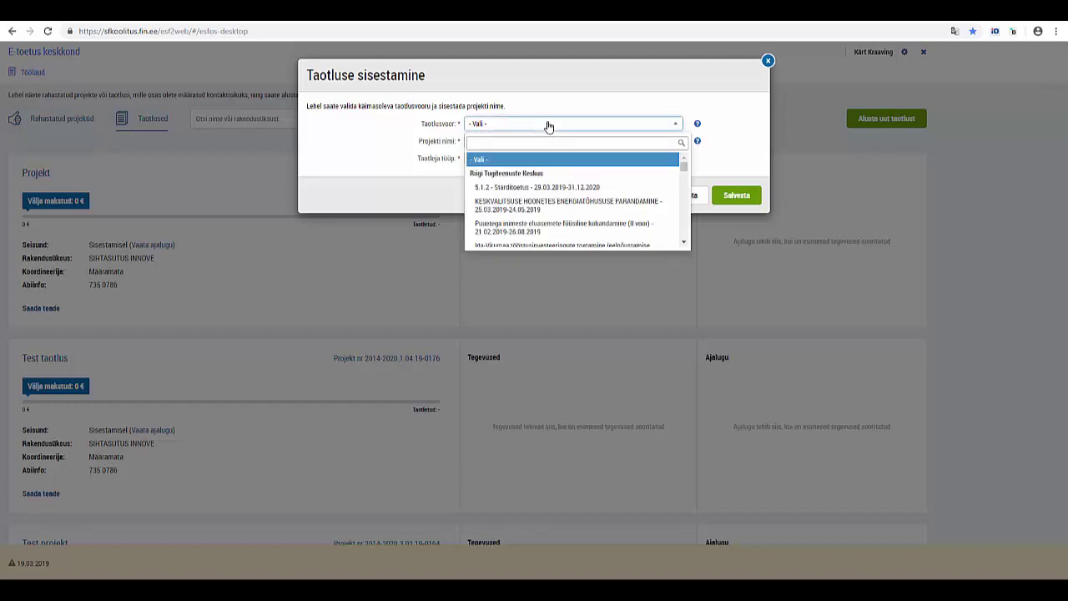
pyautogui.scroll(-1, 551, 183)
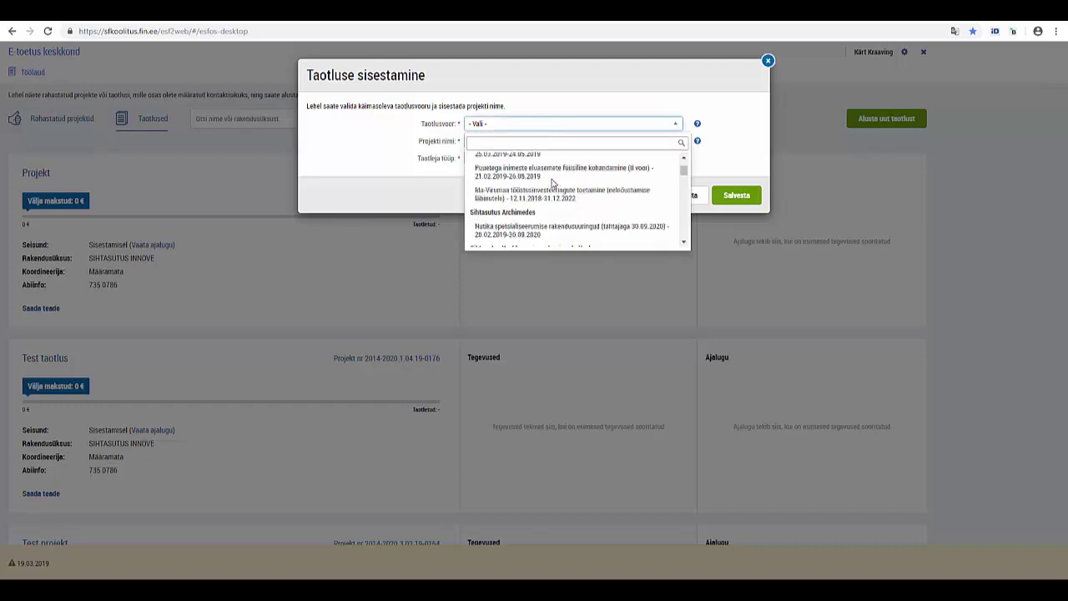
pyautogui.scroll(-1, 551, 183)
pyautogui.scroll(-1, 552, 183)
pyautogui.scroll(-1, 551, 183)
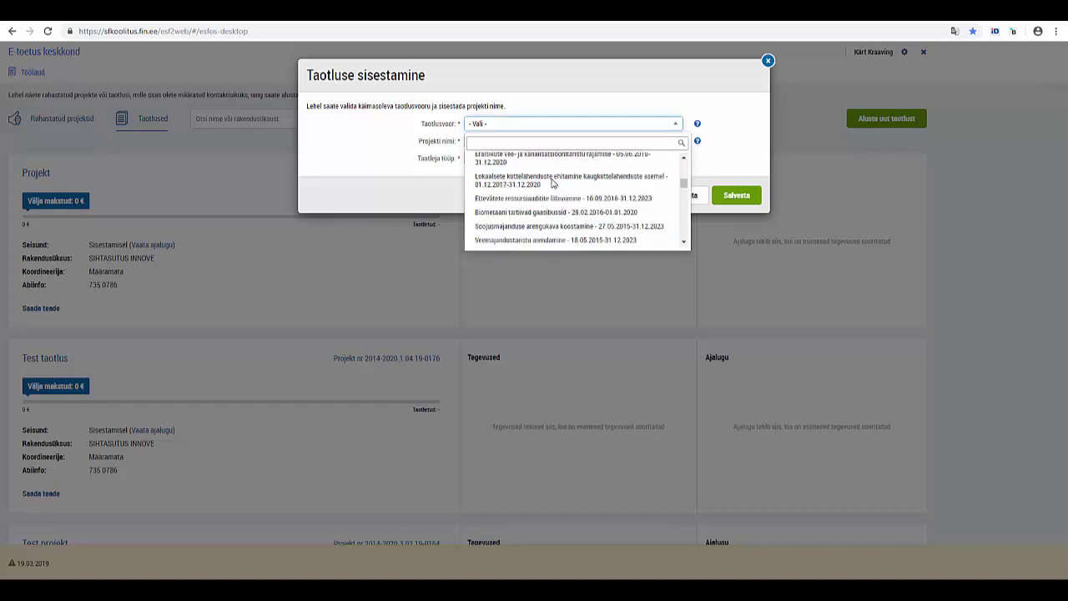
pyautogui.scroll(-1, 552, 183)
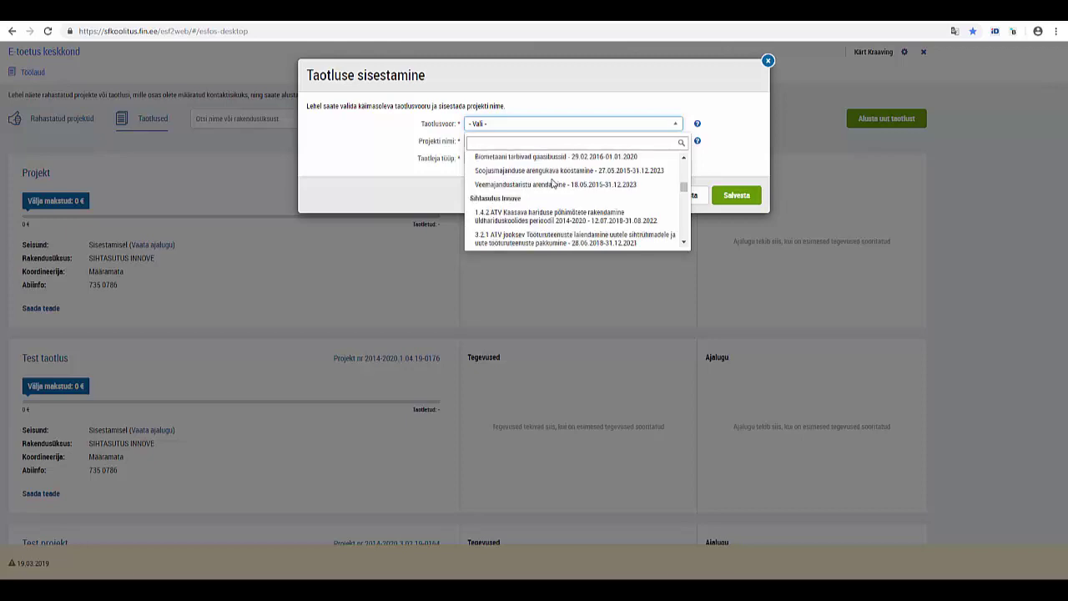
pyautogui.scroll(-1, 553, 182)
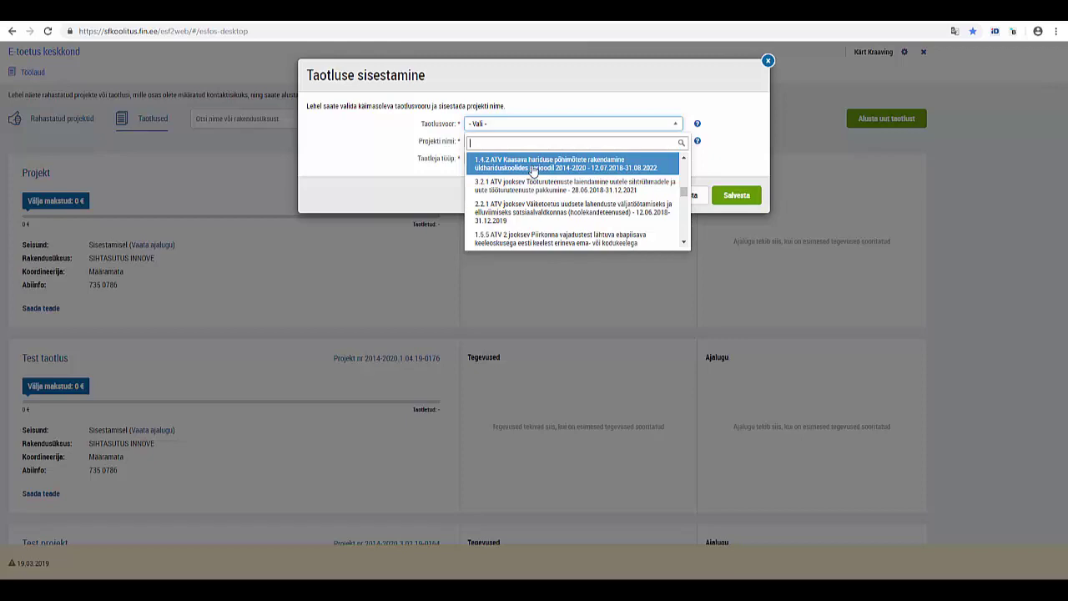
pyautogui.click(533, 166)
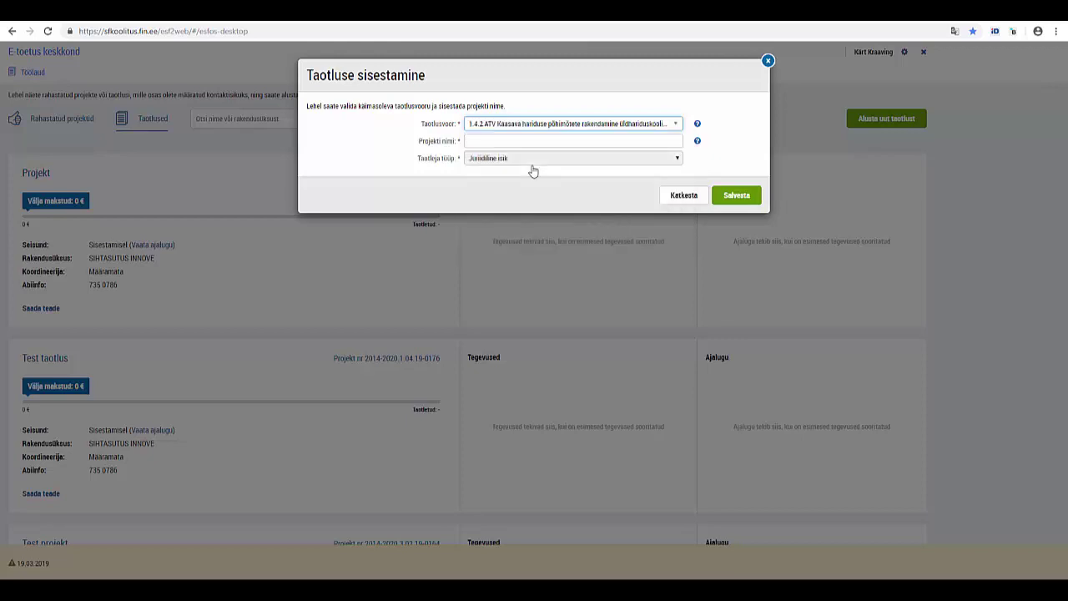
# - Name the new application's project "Test" and save it
pyautogui.click(501, 144)
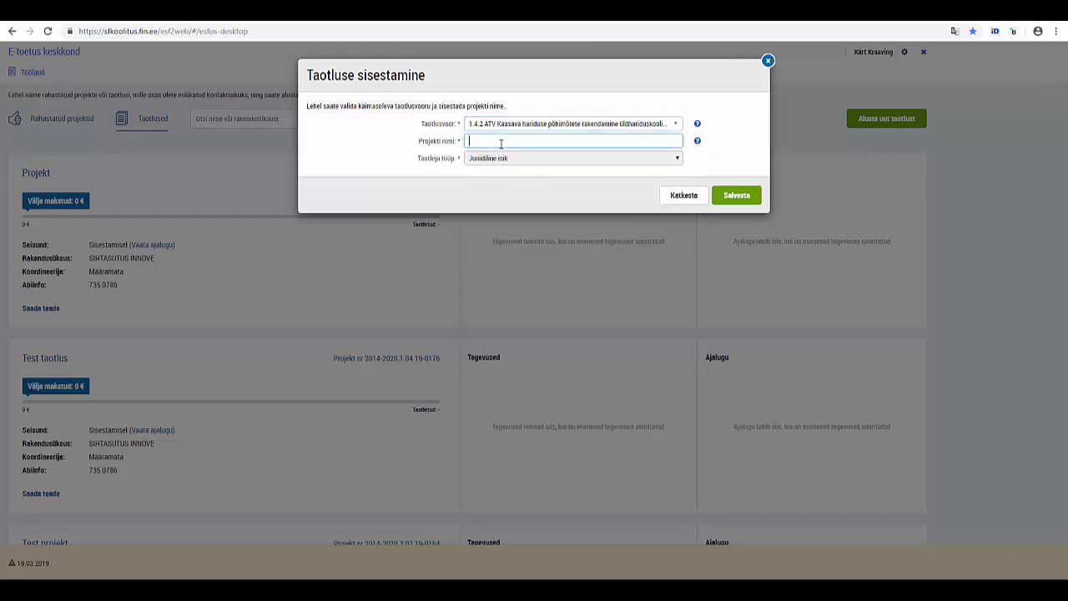
pyautogui.write('Test')
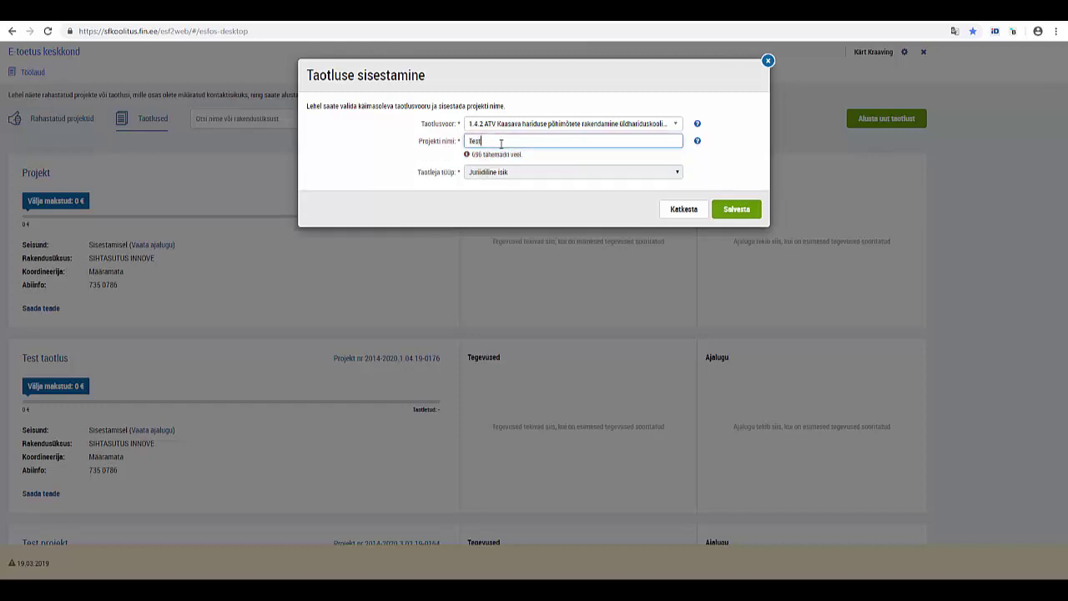
pyautogui.click(731, 214)
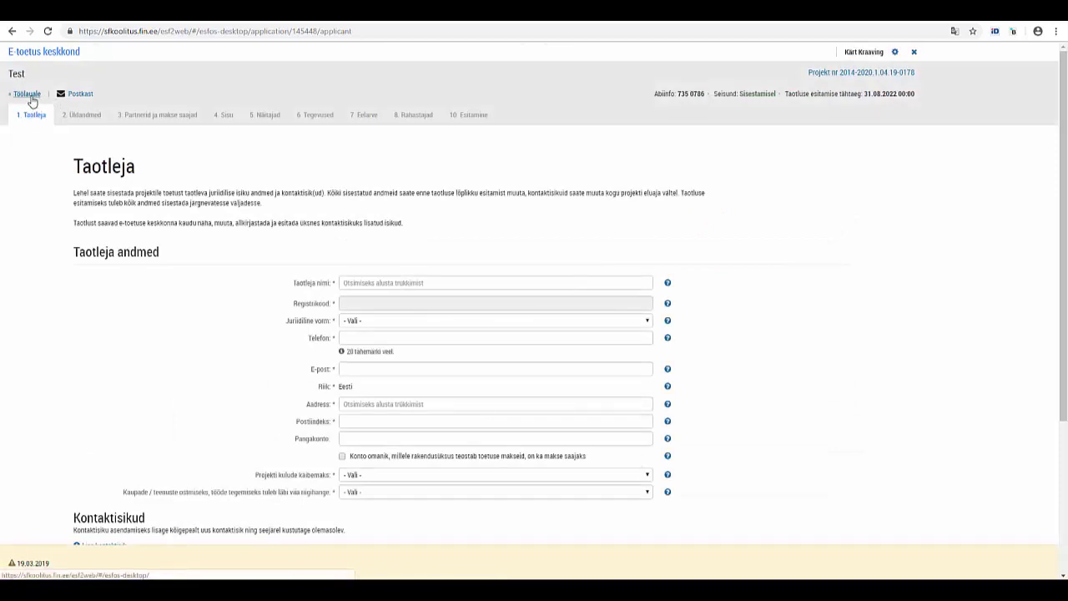
# - Leave the new application, view the e-mail notification preferences in the user settings, and return to the desktop
pyautogui.click(27, 94)
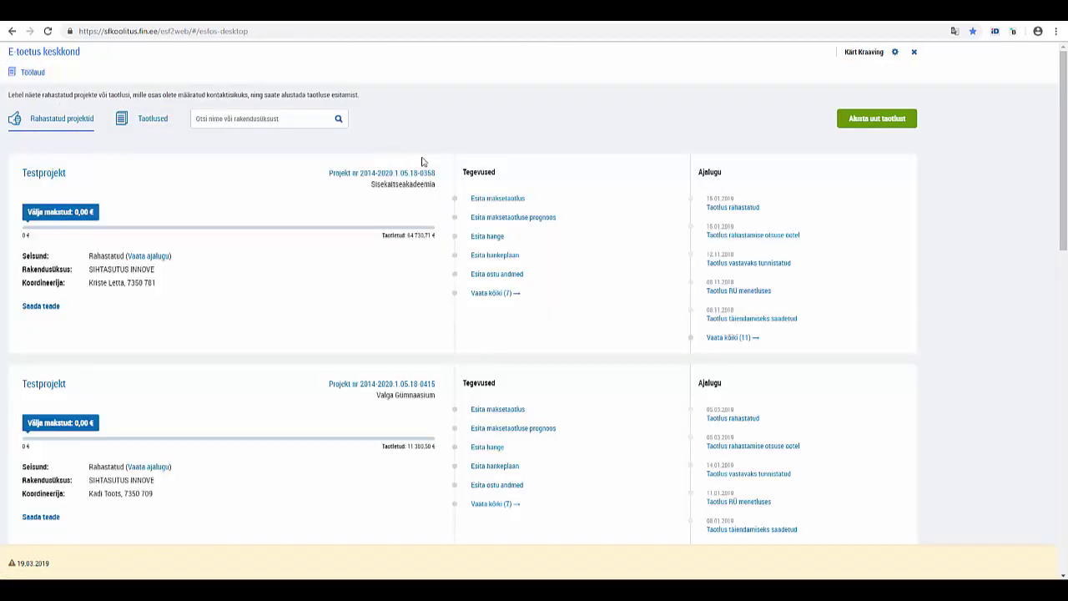
pyautogui.click(895, 53)
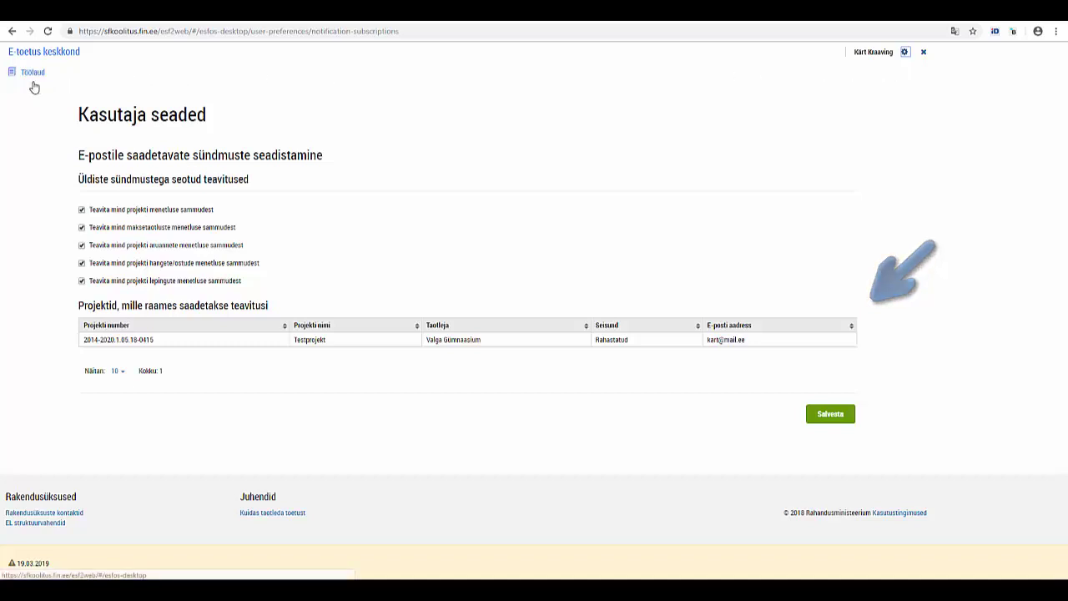
pyautogui.click(32, 82)
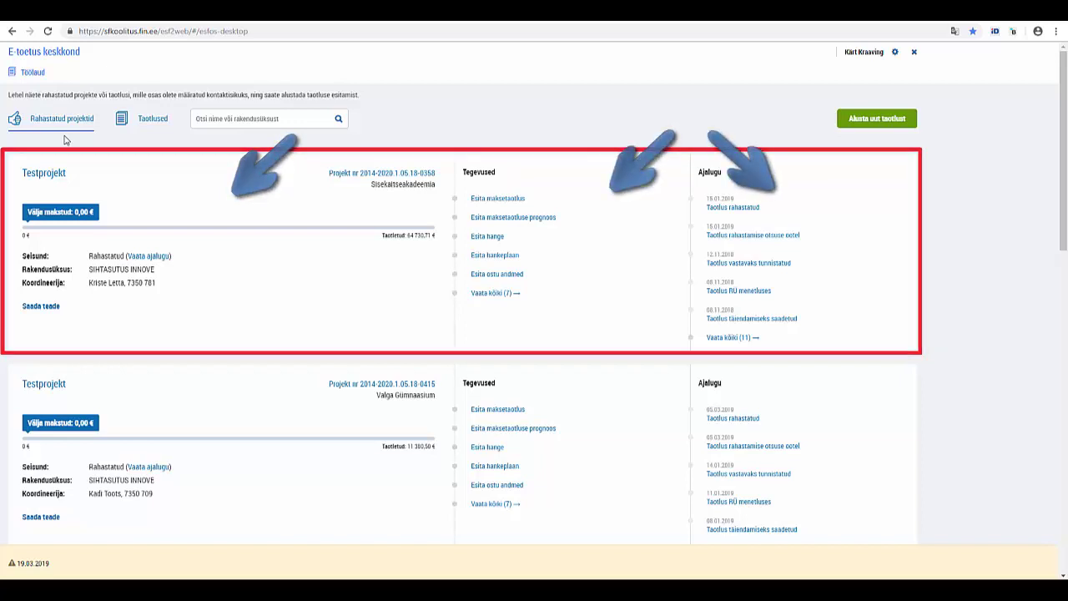
# - Open the applicant data of the Sisekaitseakadeemia Testprojekt for editing and review its contact persons
pyautogui.click(44, 174)
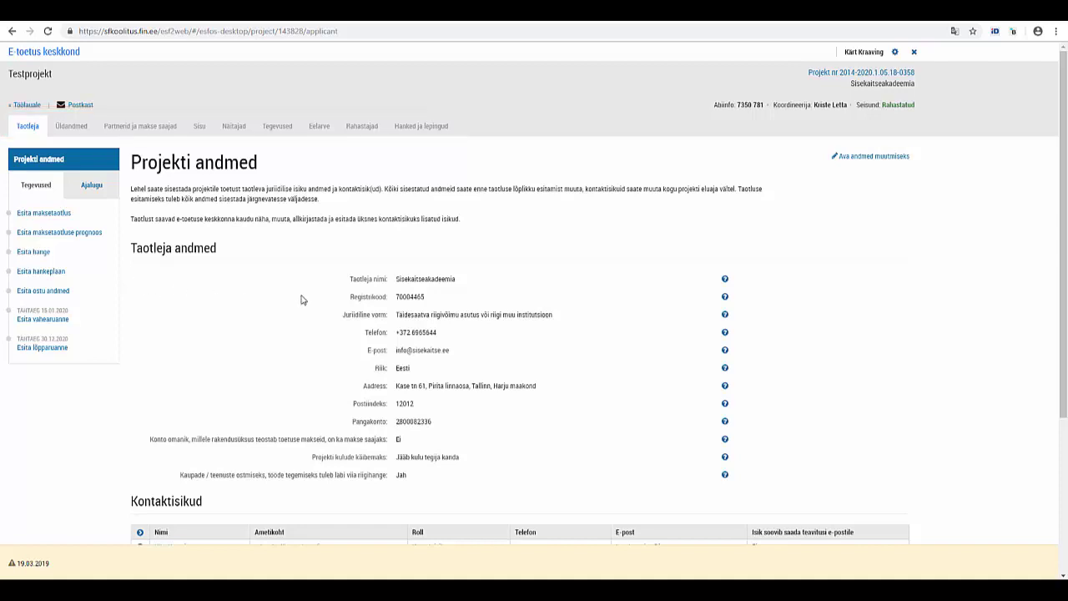
pyautogui.click(868, 157)
pyautogui.scroll(-3, 806, 263)
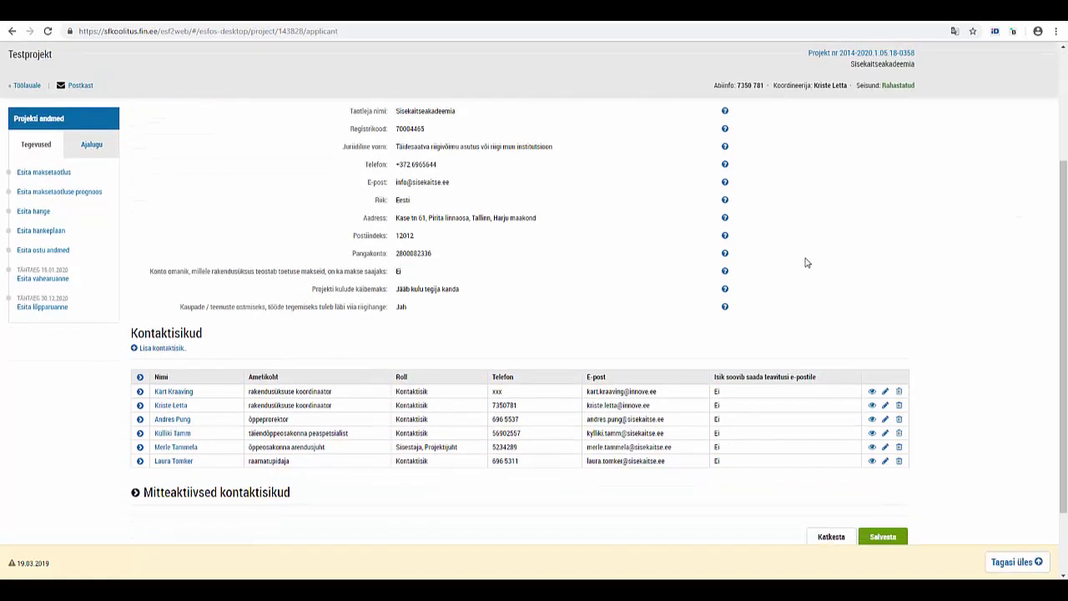
pyautogui.scroll(-2, 806, 263)
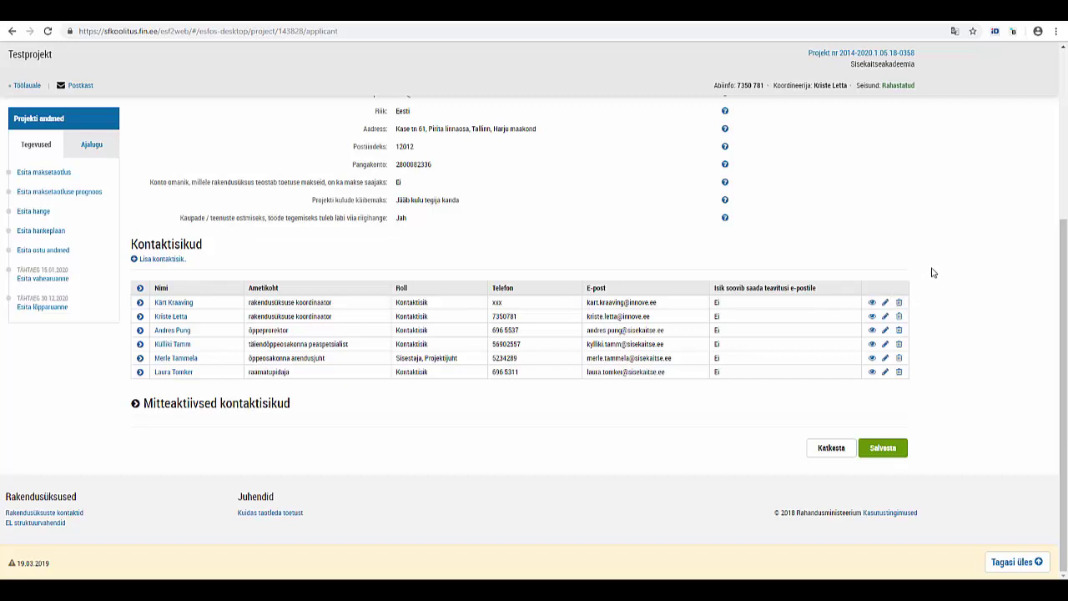
# - View the form for adding a new contact person to the project and close it without saving
pyautogui.click(172, 259)
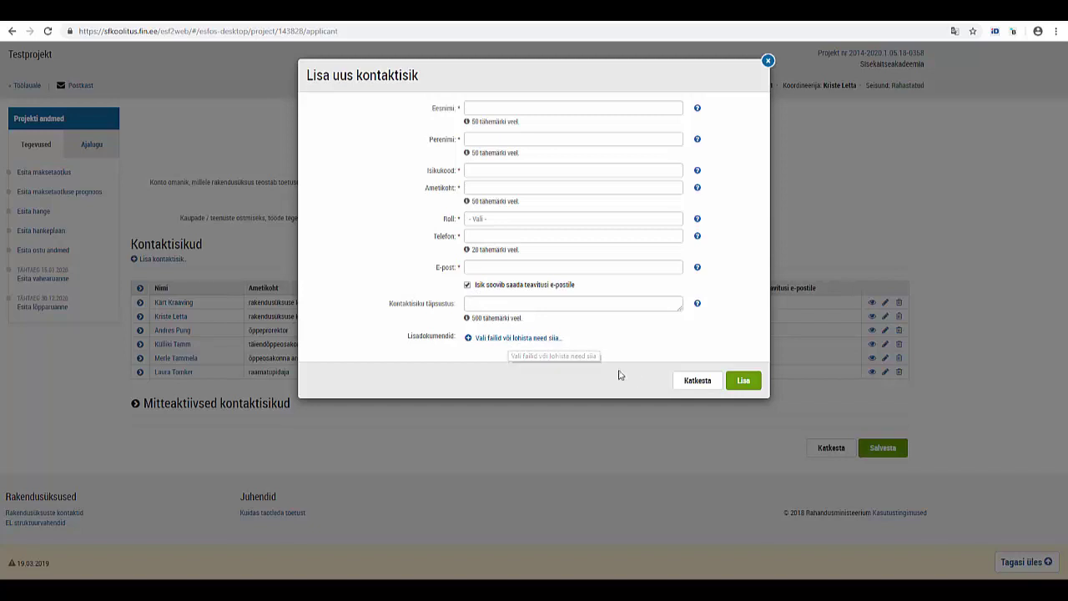
pyautogui.click(768, 61)
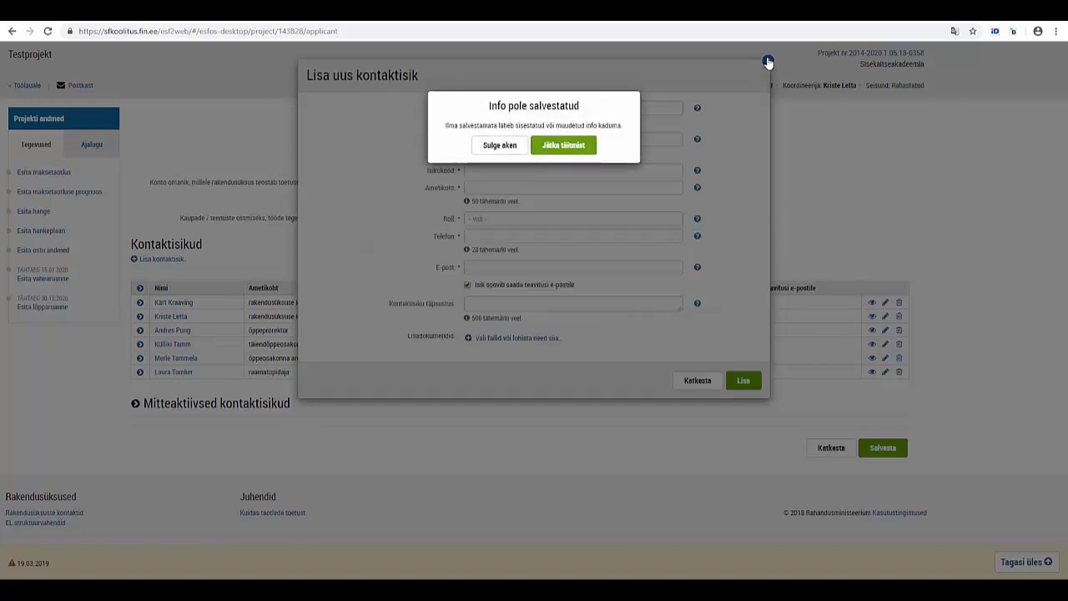
pyautogui.click(508, 149)
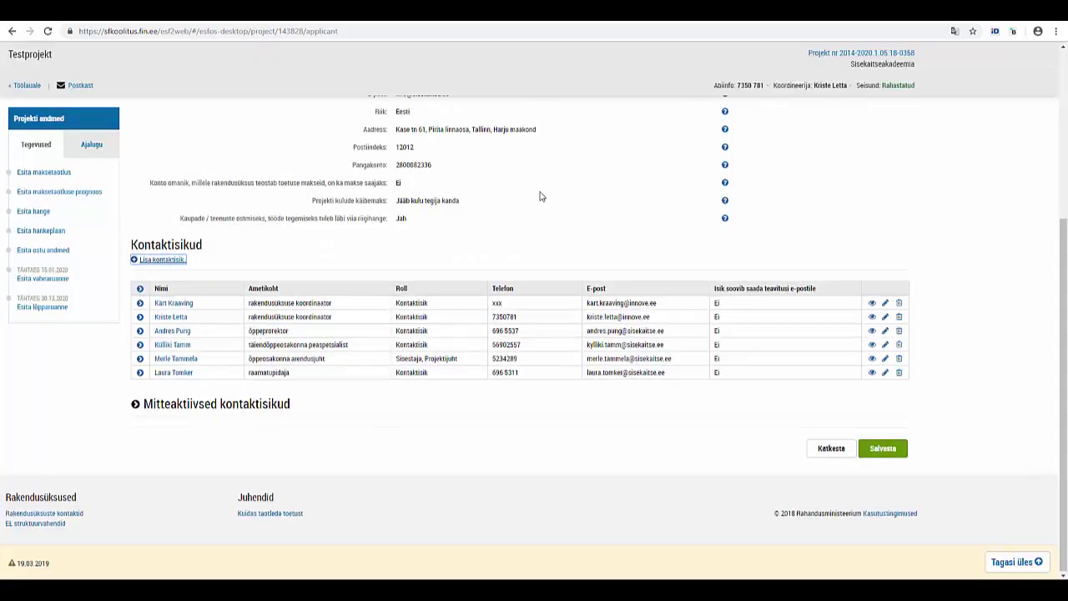
# - Open the project's partners and payment recipients data (Partnerid ja makse saajad) for editing
pyautogui.click(156, 132)
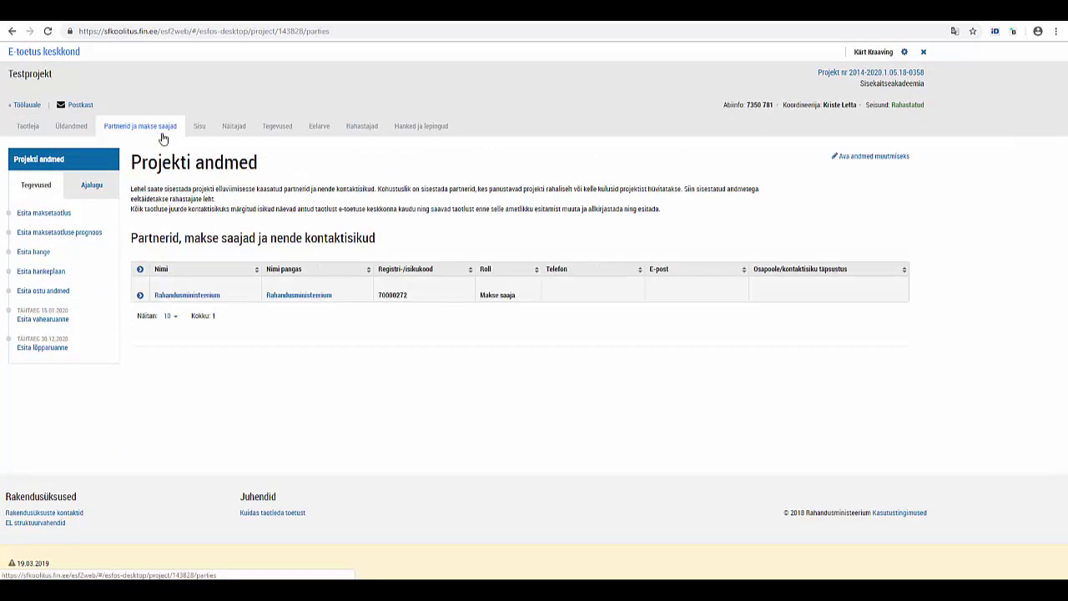
pyautogui.click(863, 164)
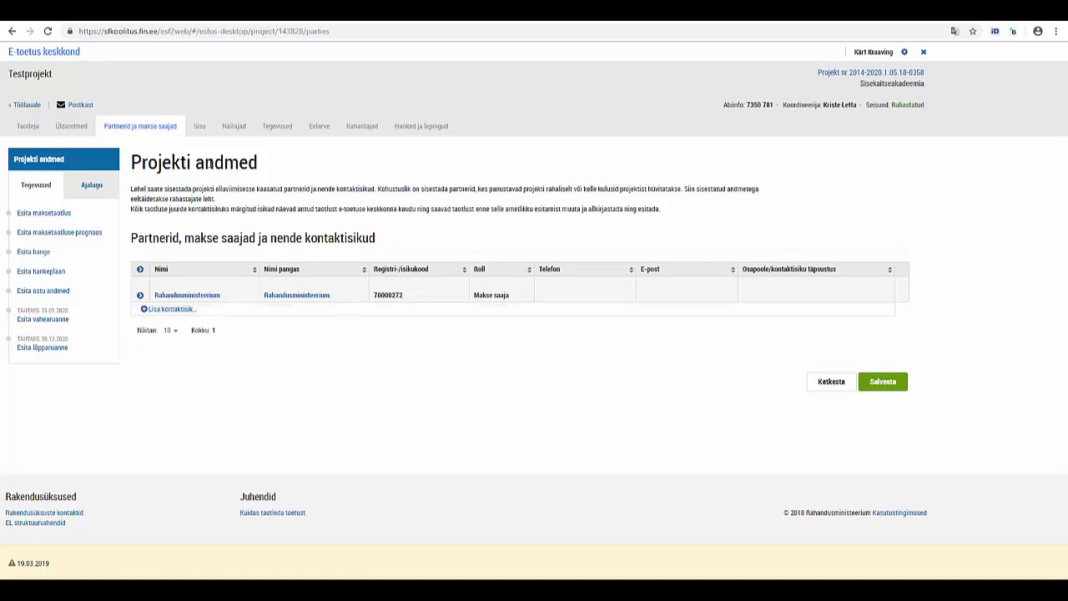
# - Review the project's indicators, budget, funders, and procurements and contracts pages in turn
pyautogui.click(239, 131)
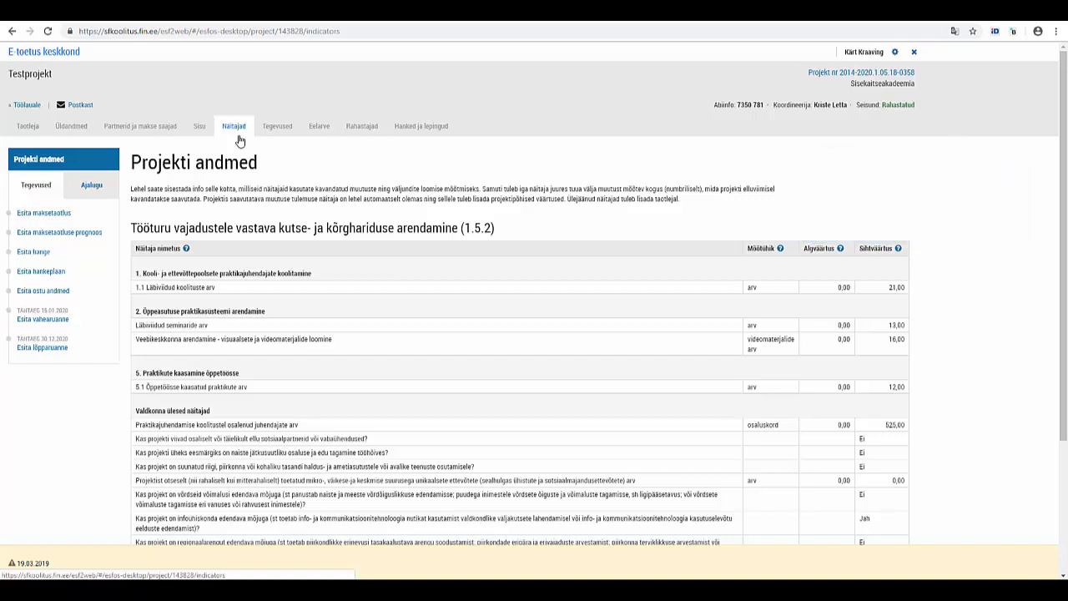
pyautogui.click(320, 131)
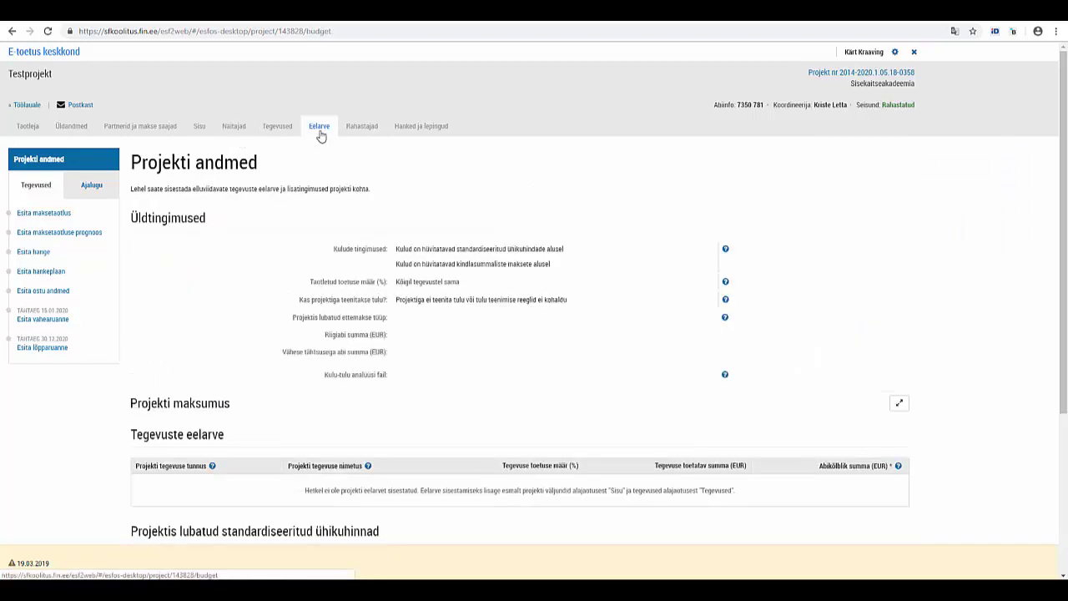
pyautogui.scroll(-3, 466, 225)
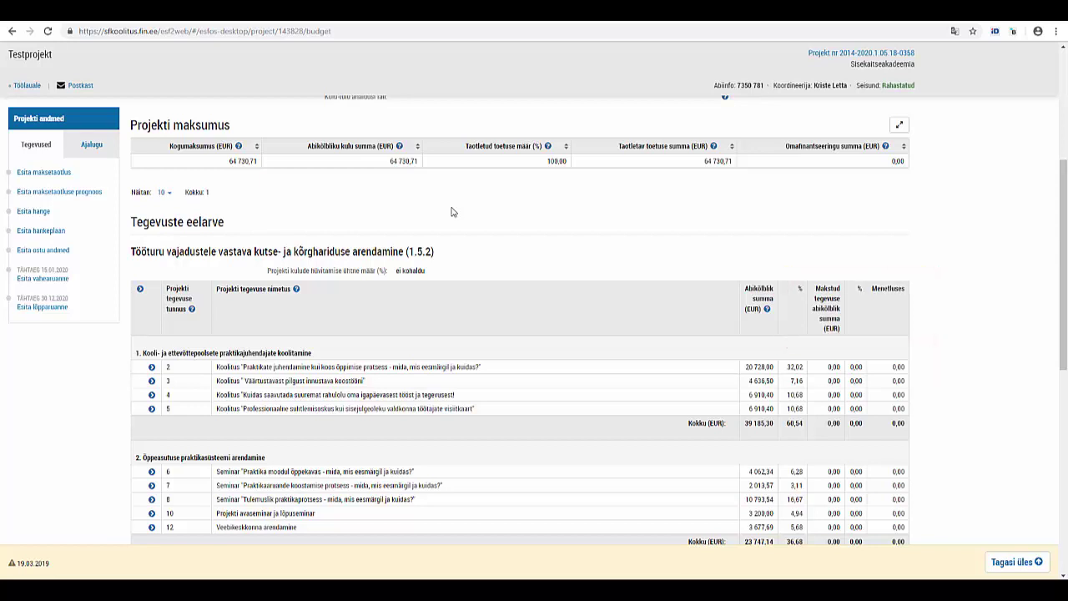
pyautogui.scroll(2, 452, 212)
pyautogui.scroll(1, 452, 212)
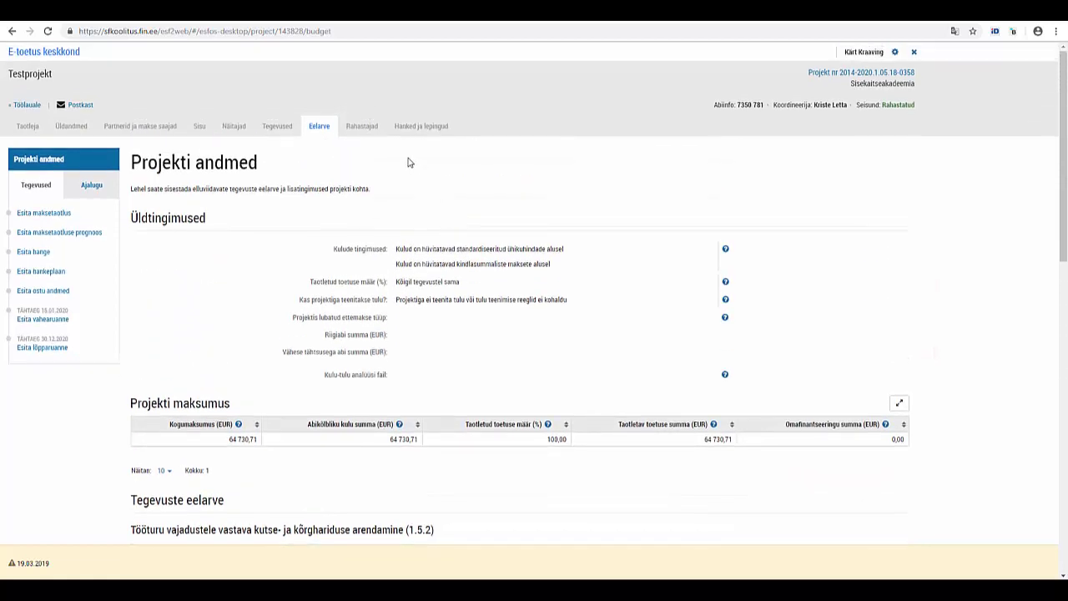
pyautogui.click(365, 132)
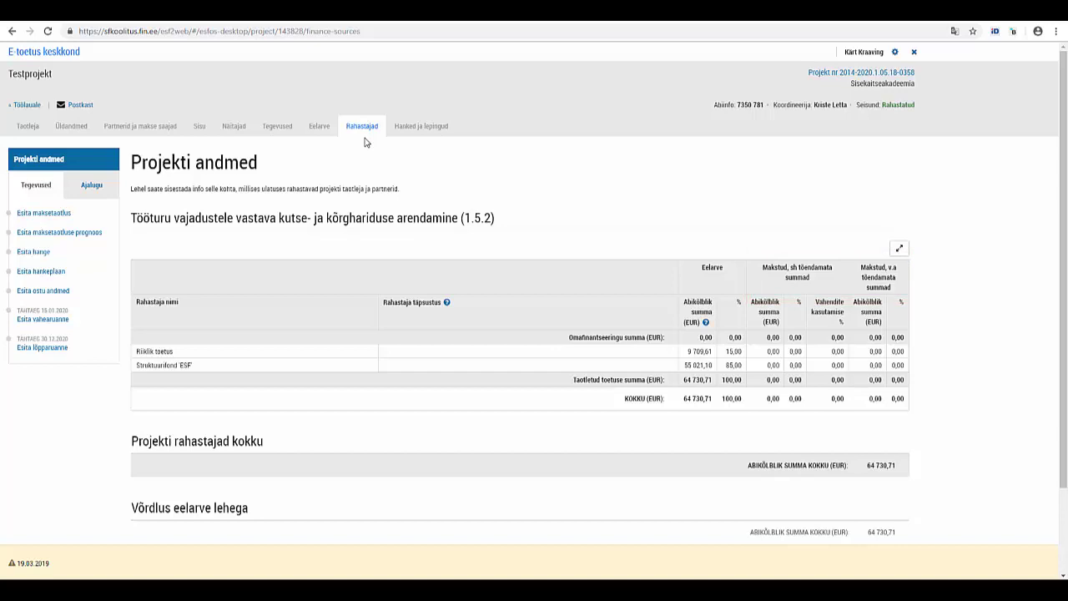
pyautogui.click(424, 134)
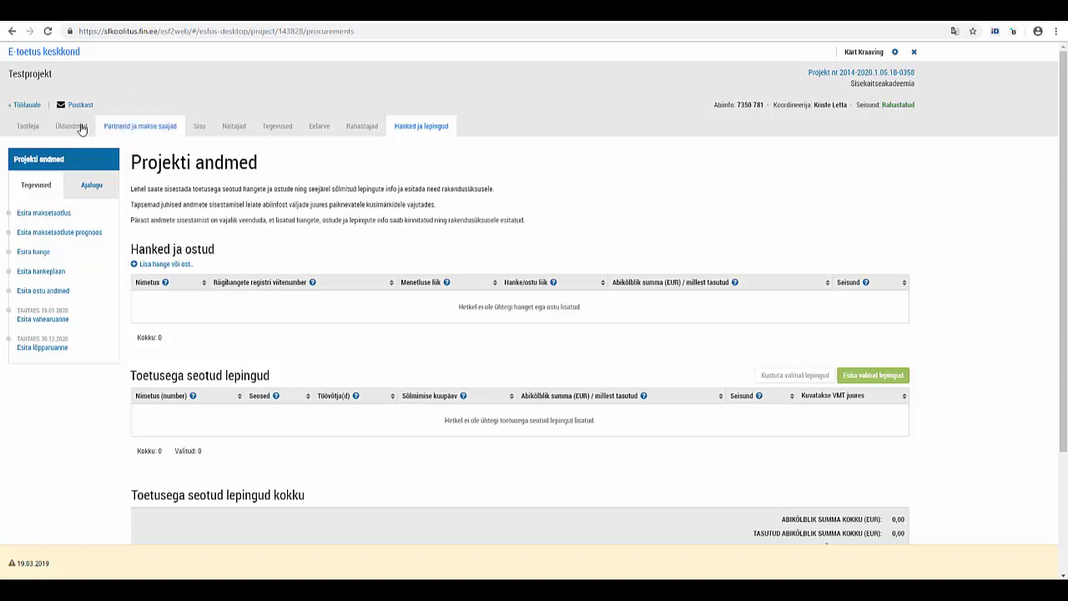
# - Return to the desktop, view the first Testprojekt's status history, and expand the decision details of its "Rahastatud" entry
pyautogui.click(26, 106)
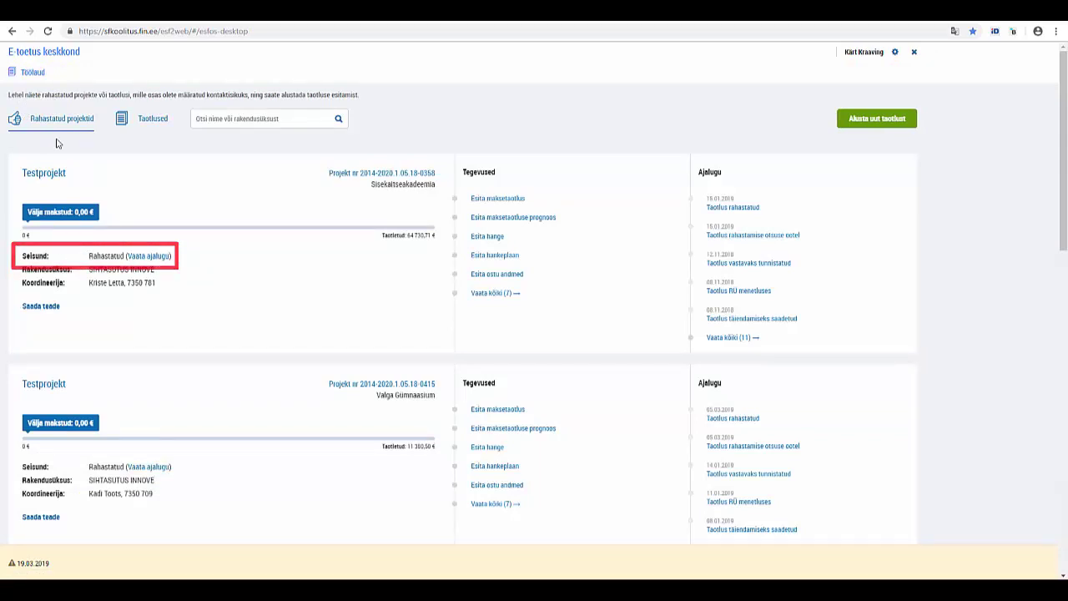
pyautogui.click(148, 259)
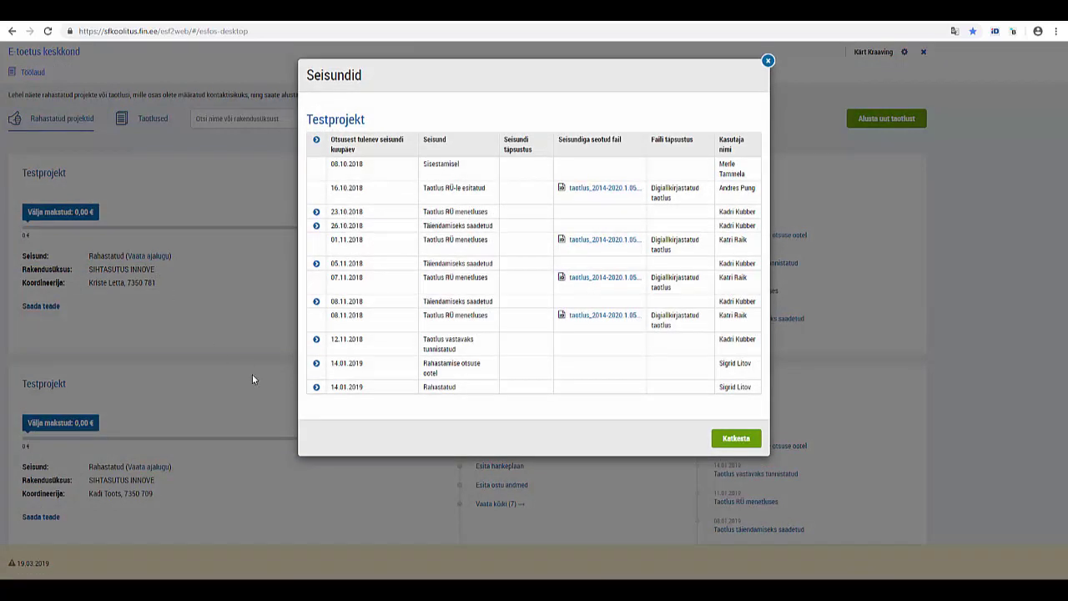
pyautogui.click(317, 388)
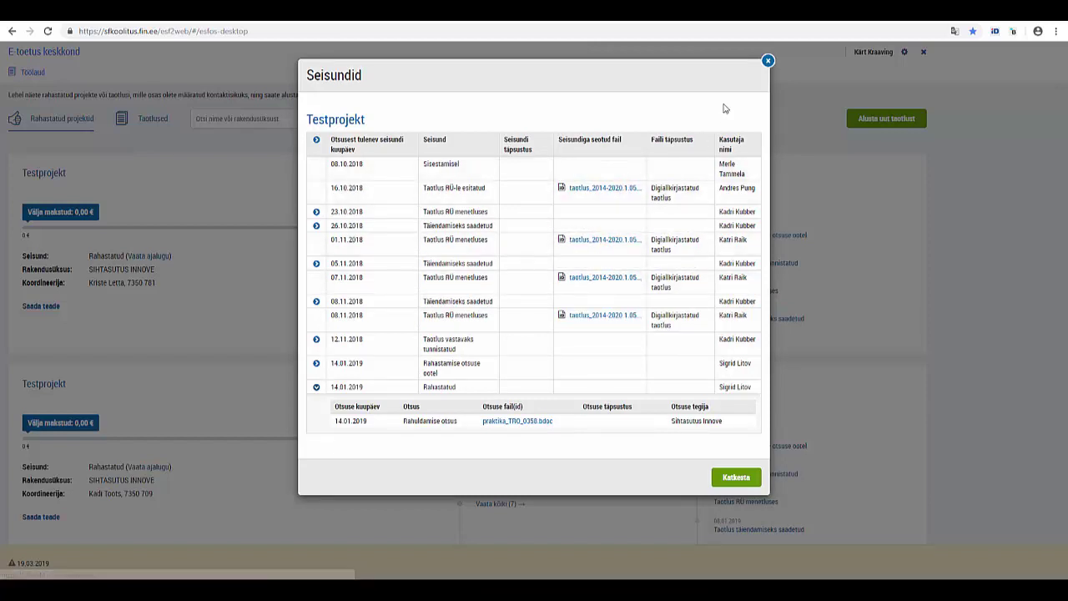
# - Close the status history, view the new message form (Saada teade) for the first Testprojekt, and close it without sending
pyautogui.click(768, 62)
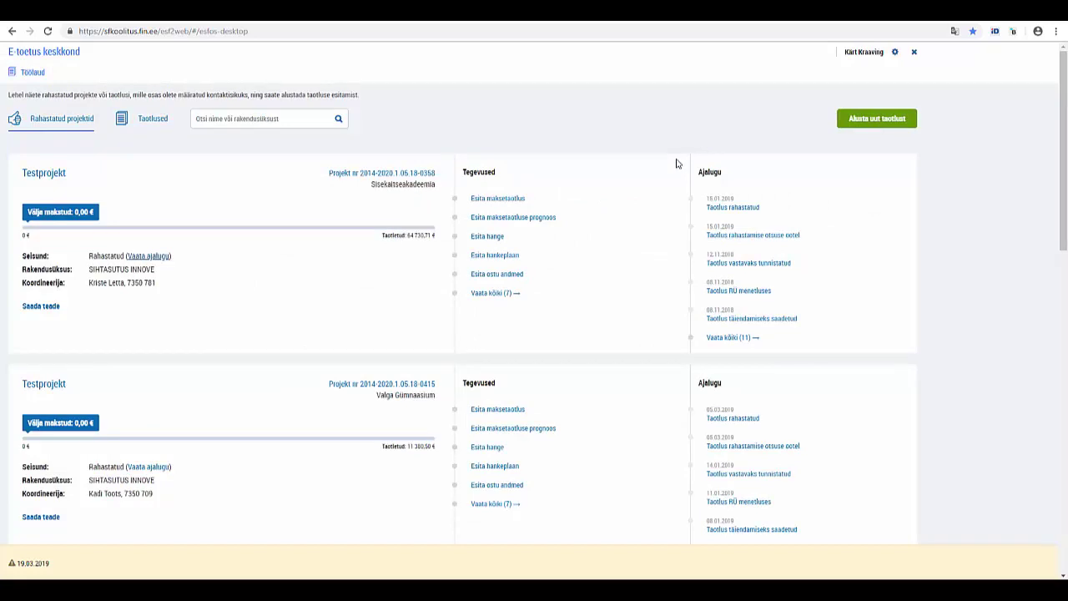
pyautogui.click(47, 175)
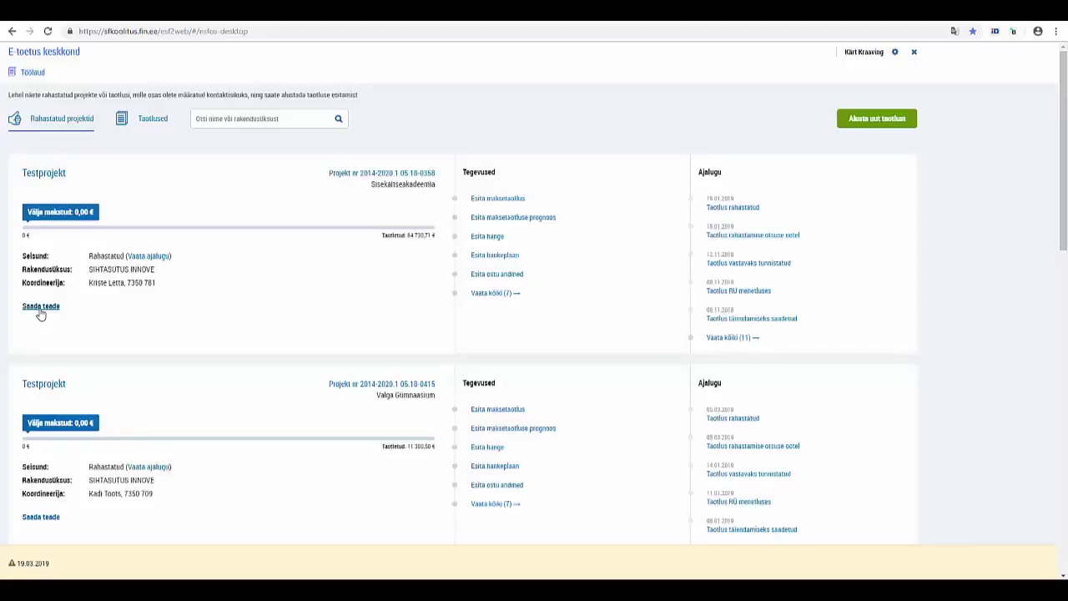
pyautogui.click(40, 307)
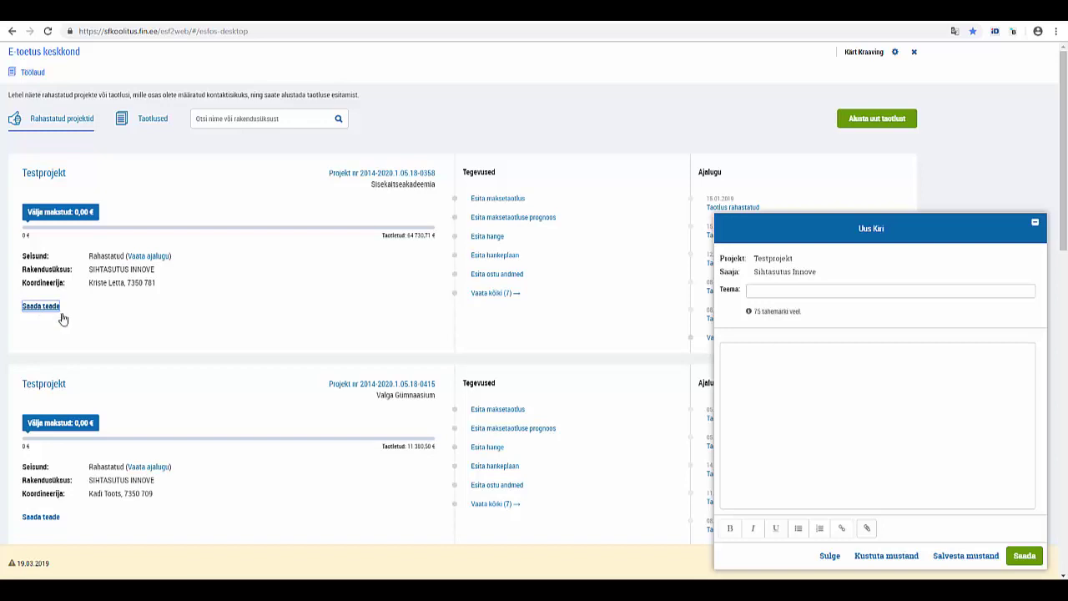
pyautogui.click(829, 557)
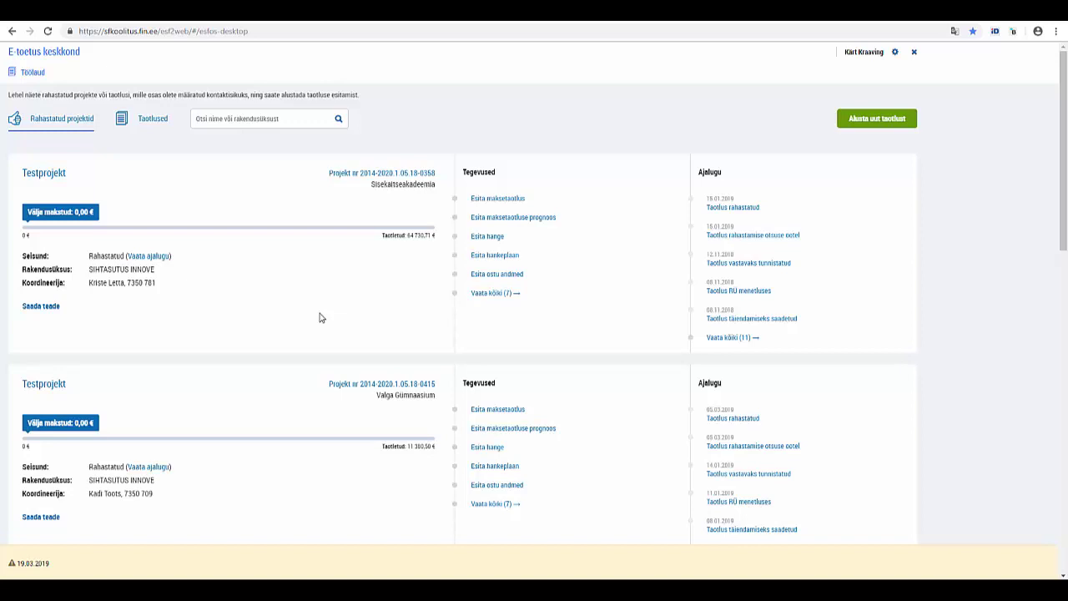
# - Open the full list of upcoming activities for Väiketoetuse Testprojekt and view its event type and records-per-page options
pyautogui.scroll(-5, 320, 317)
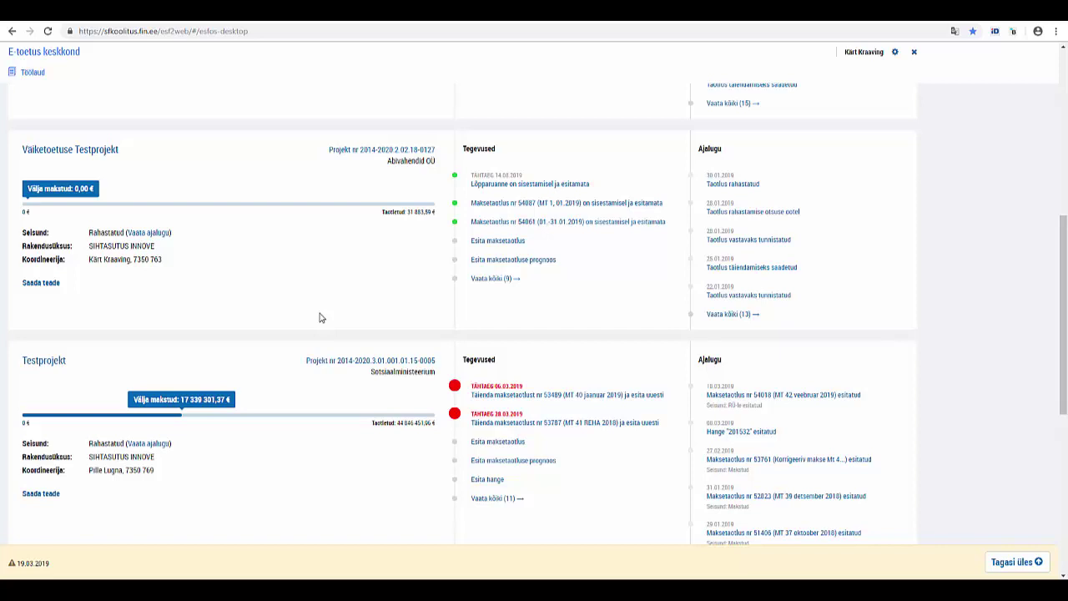
pyautogui.click(494, 280)
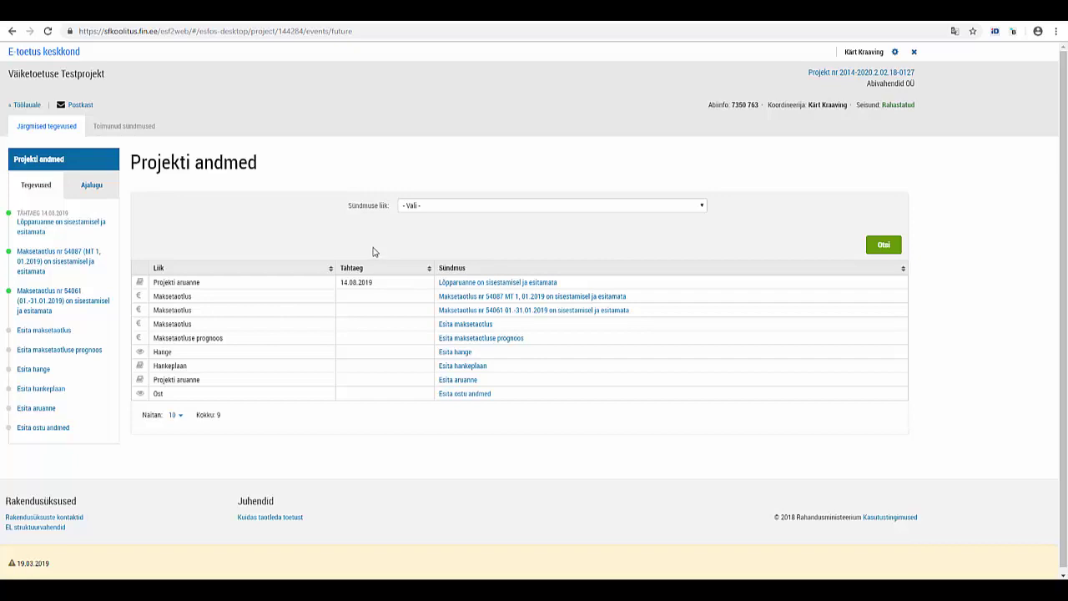
pyautogui.click(700, 210)
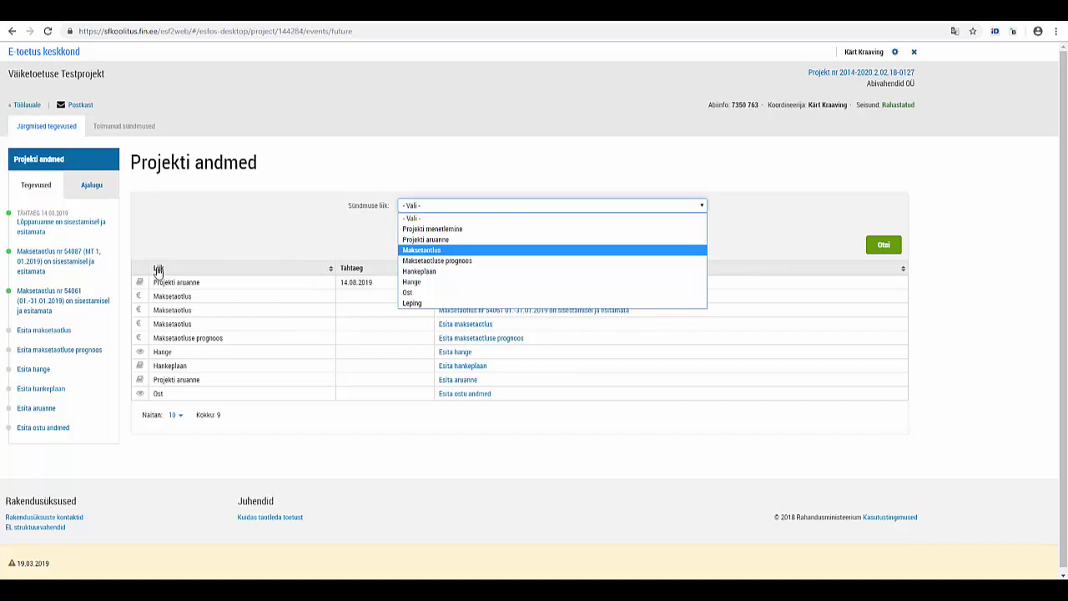
pyautogui.click(182, 417)
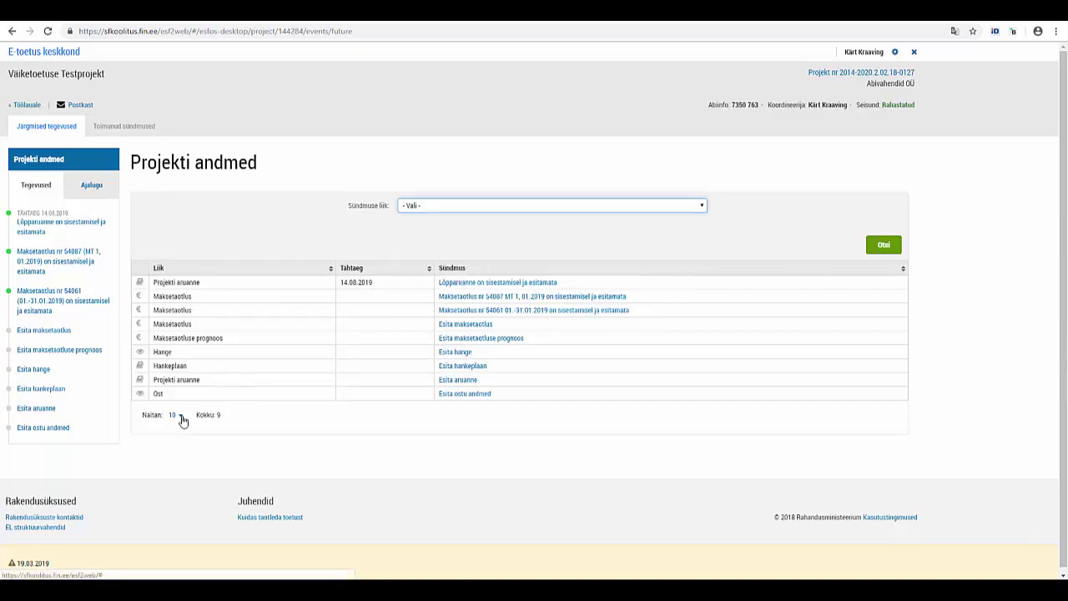
pyautogui.click(182, 417)
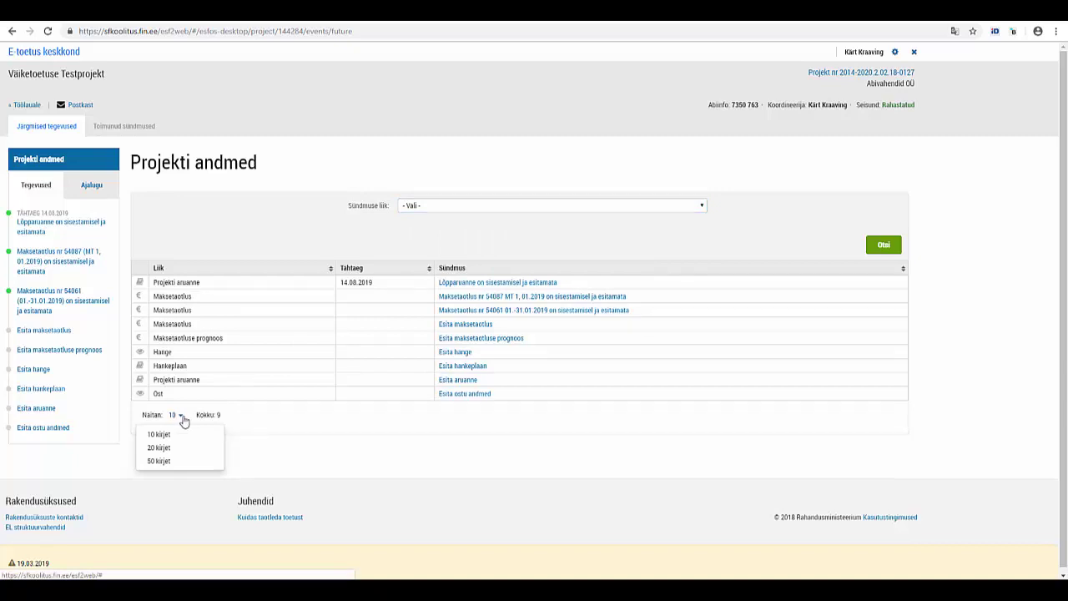
# - Show the project's past events (Toimunud sündmused) and view the event type filter options without choosing one
pyautogui.click(116, 128)
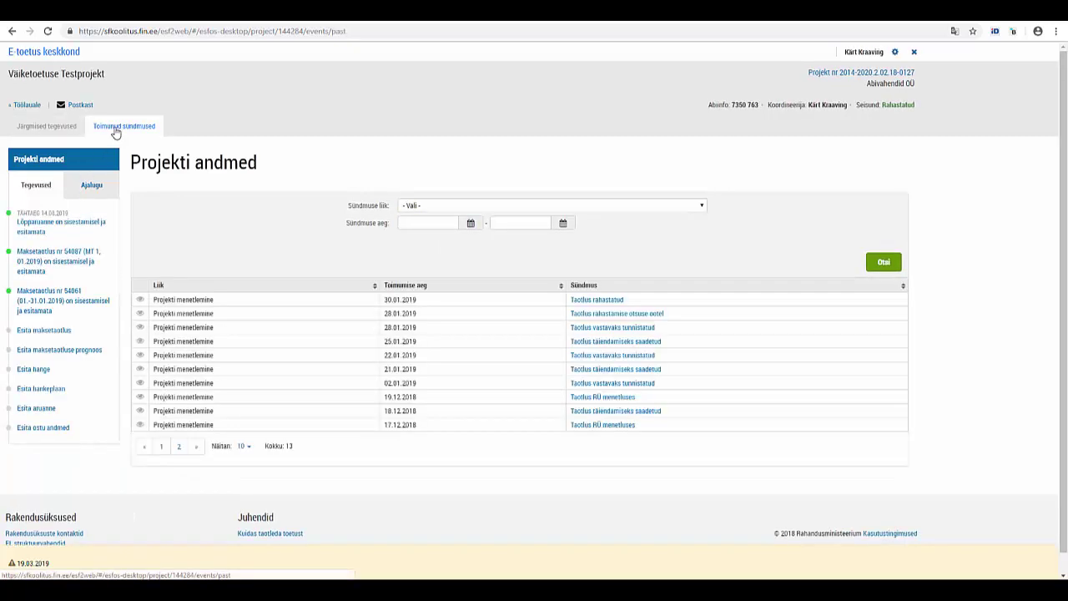
pyautogui.click(444, 212)
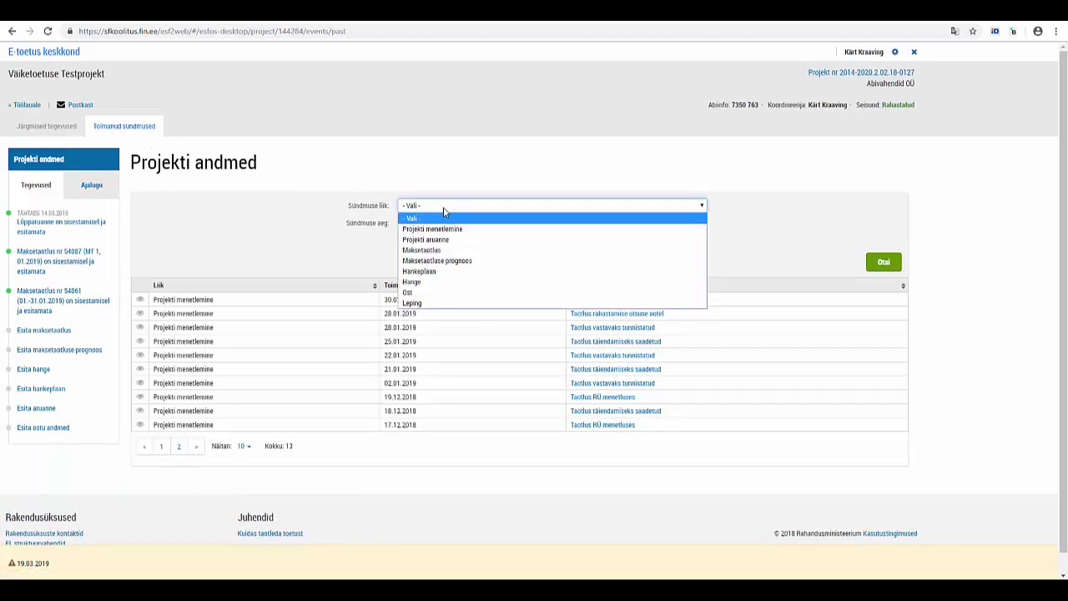
pyautogui.click(284, 224)
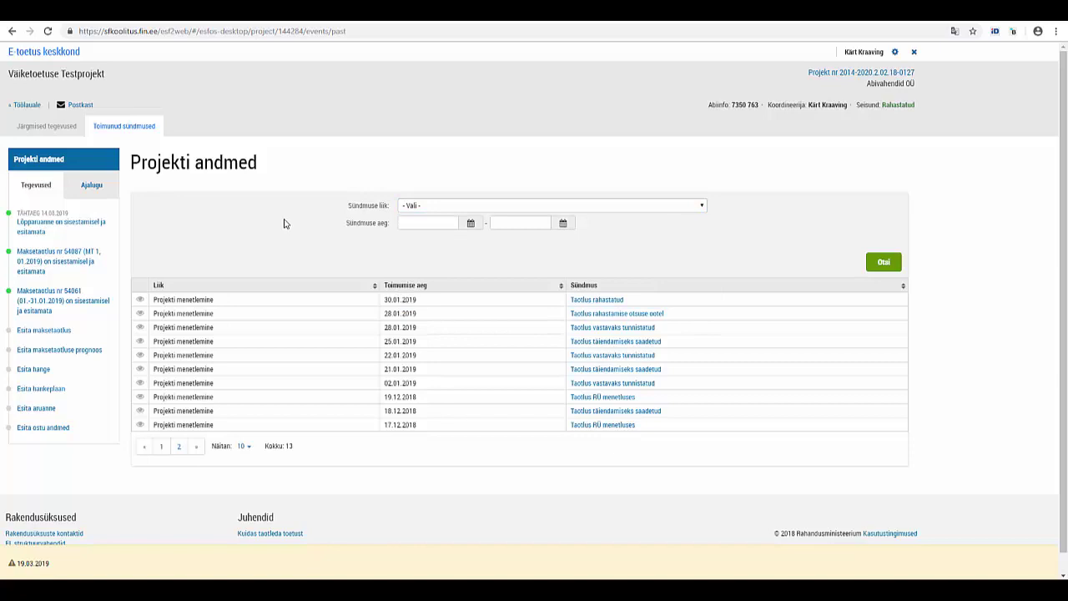